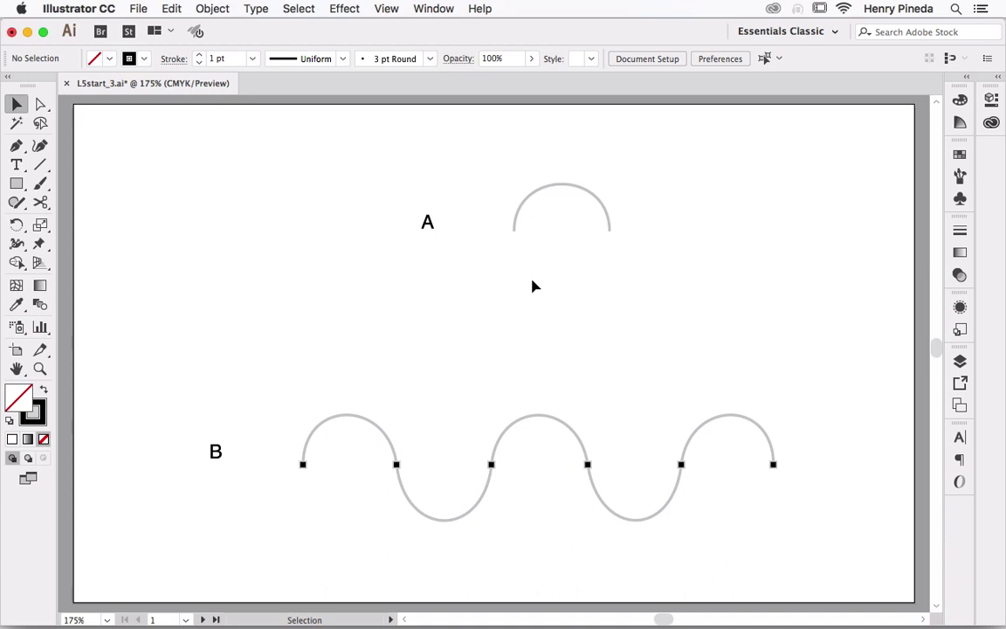
Switch to the Pen tool to draw anchor-point paths over the templates.
key("p")
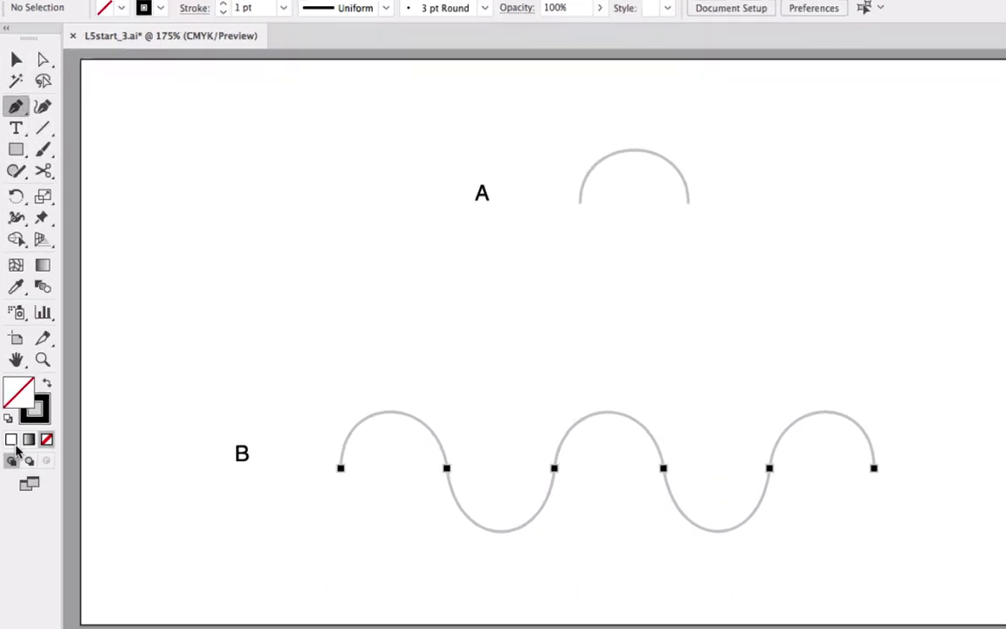
left_click(10, 420)
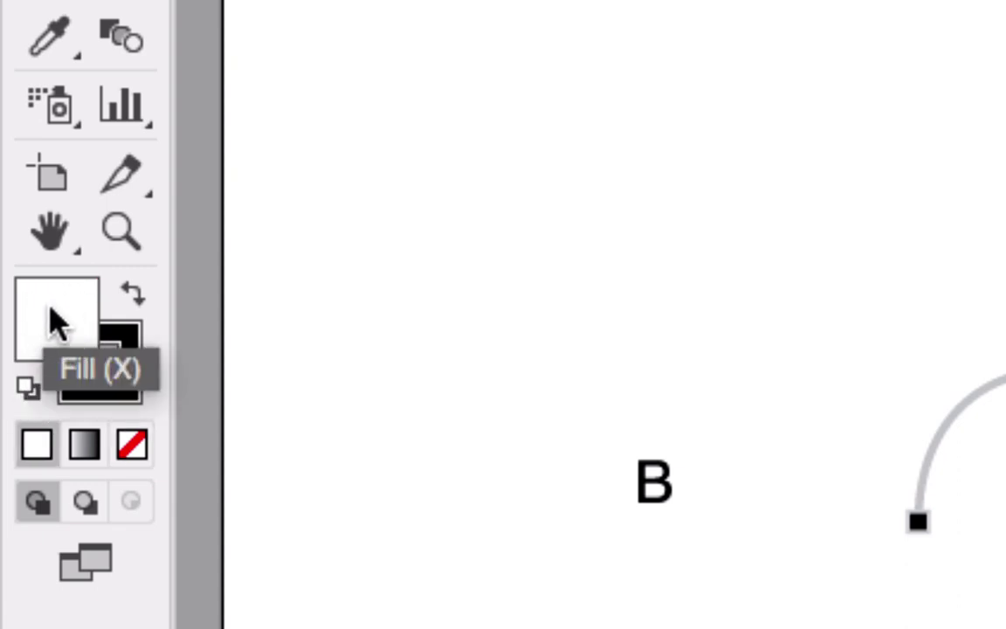
left_click(125, 344)
left_click(136, 454)
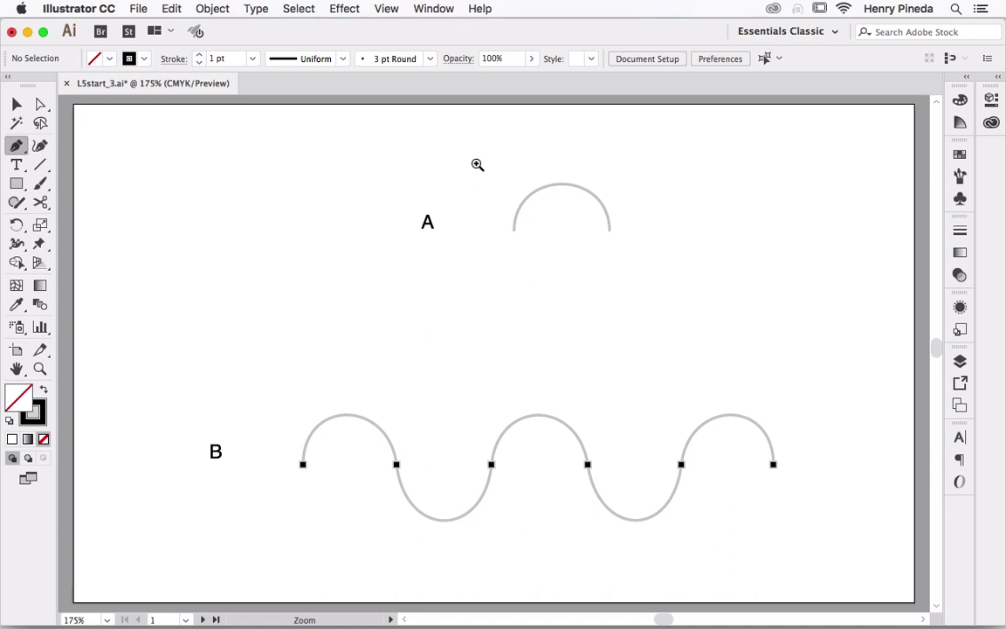
Trace arc A with a three-point Pen path (left end, smooth top, right end), then deselect and zoom out.
left_click_drag(517, 177, 653, 290)
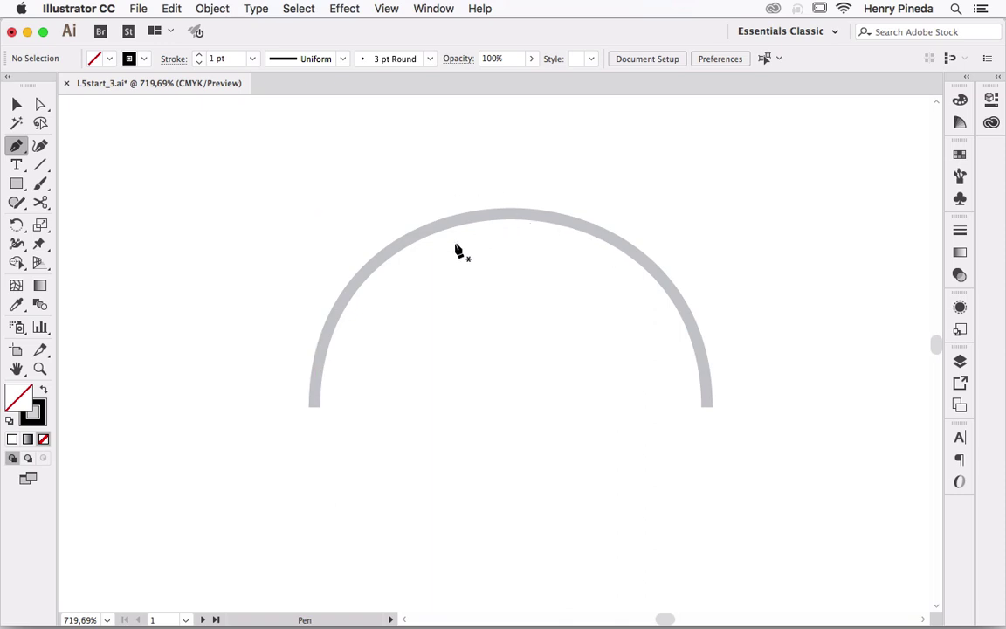
left_click(314, 404)
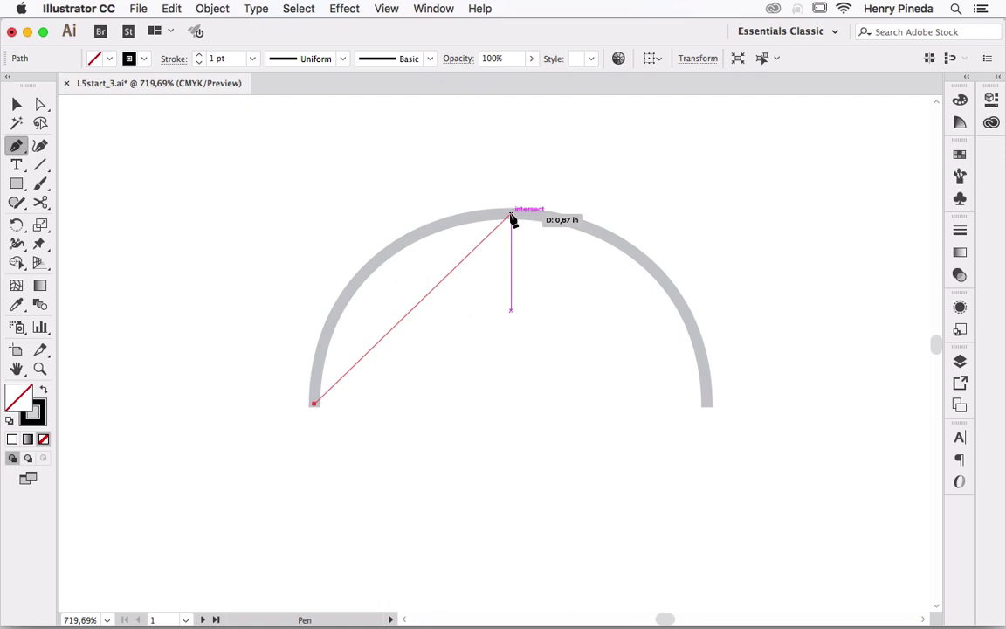
left_click_drag(511, 214, 681, 219)
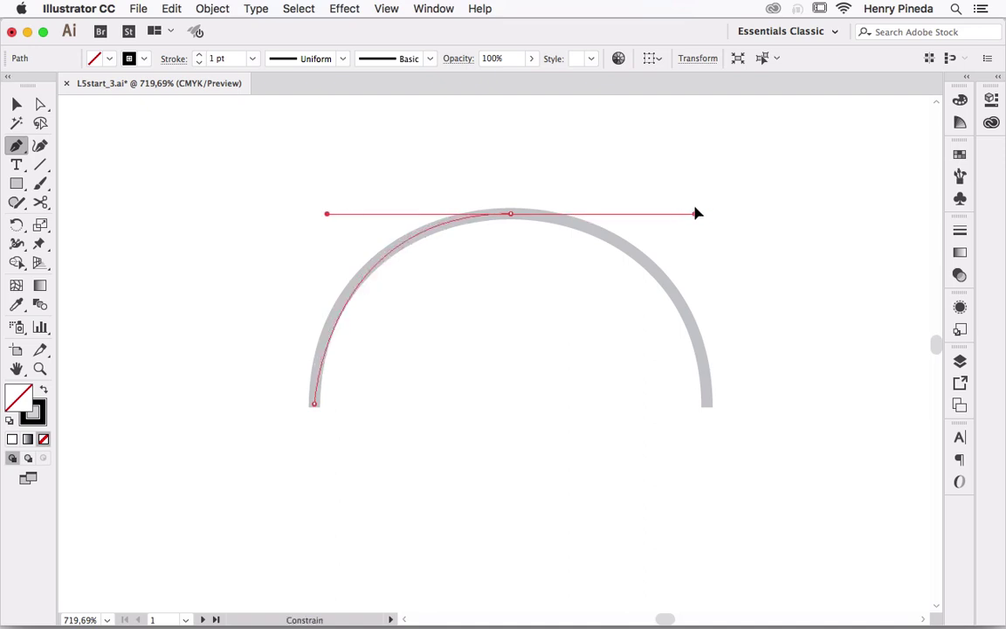
left_click_drag(688, 217, 692, 225)
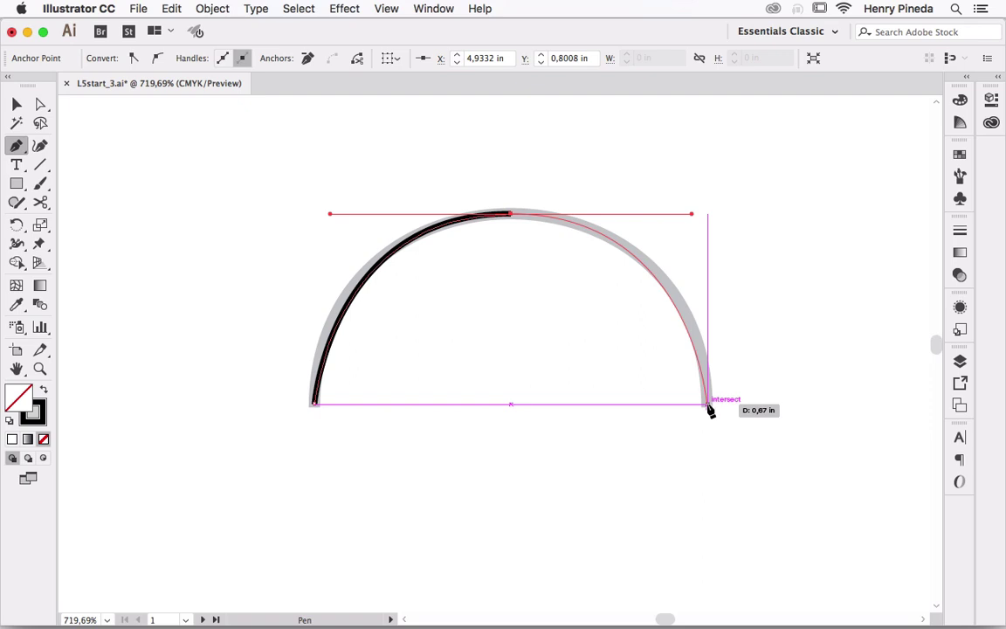
left_click_drag(707, 405, 707, 420)
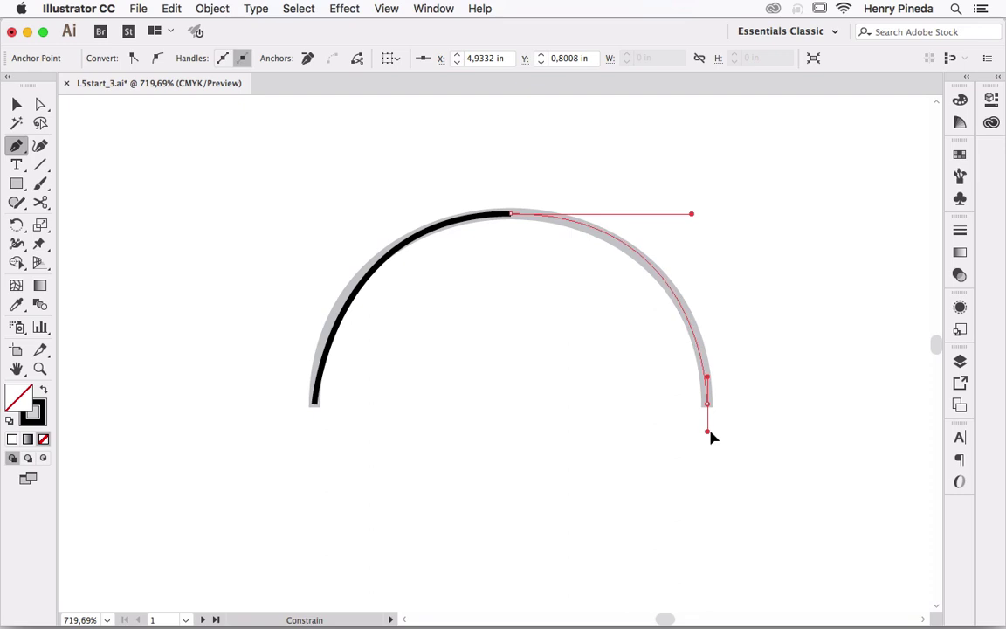
left_click_drag(712, 436, 712, 432)
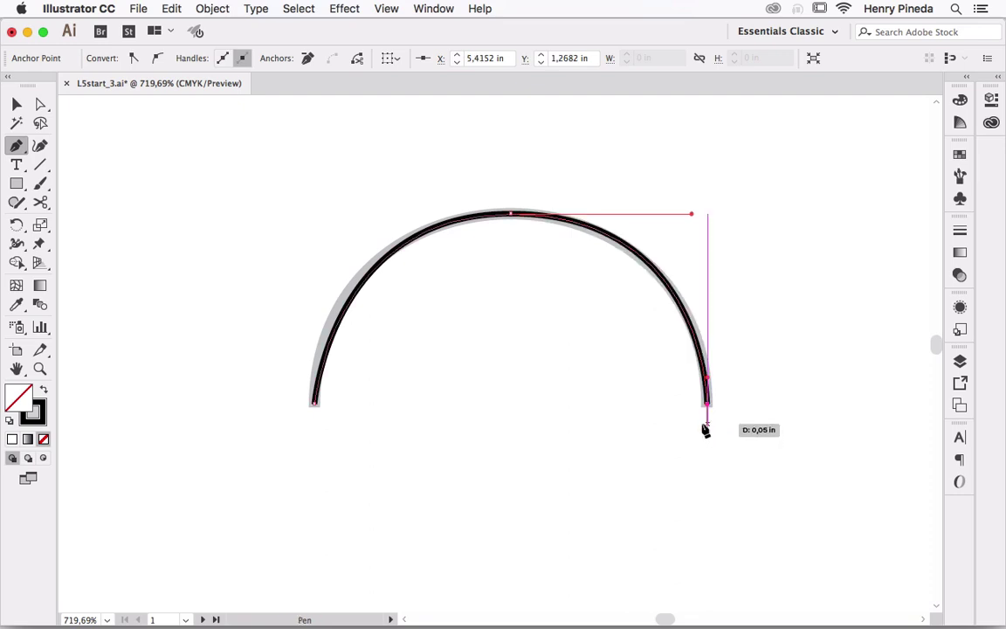
key("v")
left_click(618, 449)
key("ctrl+0")
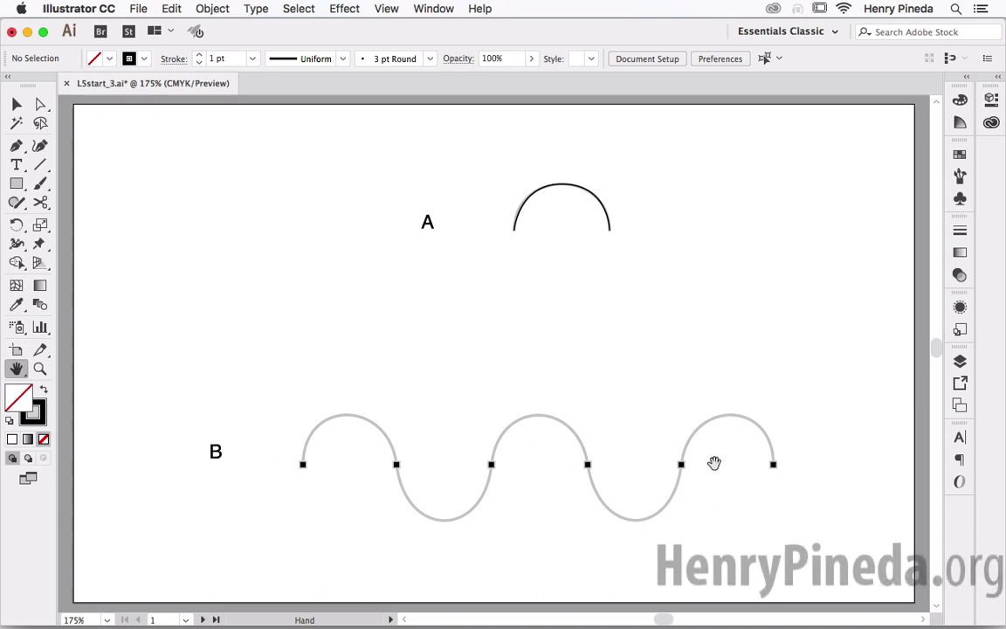
Zoom in on the left part of wave B and return to the Pen tool.
key("ctrl+space")
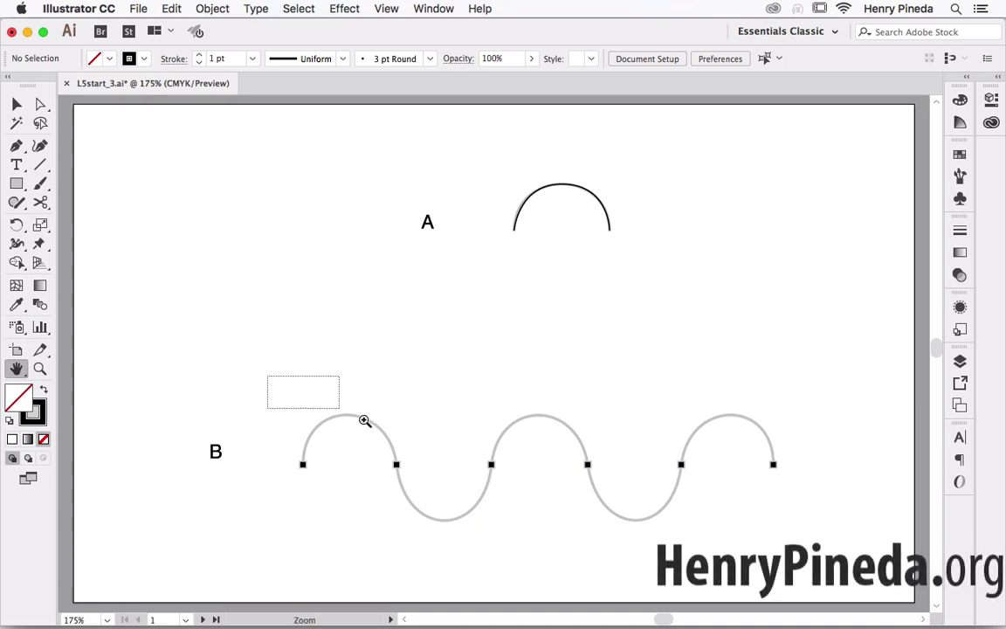
left_click_drag(364, 421, 487, 554)
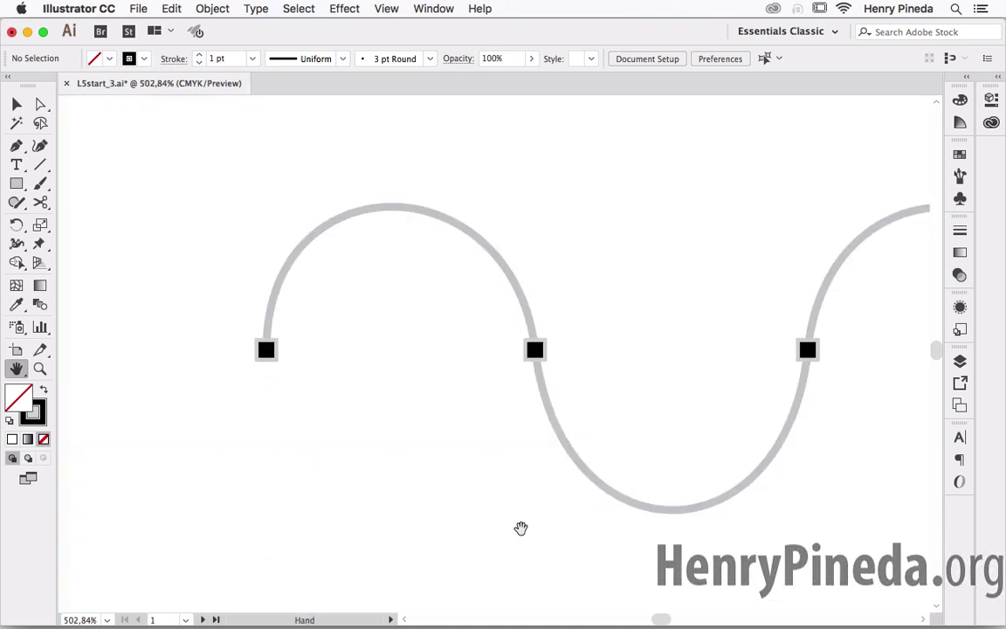
key("p")
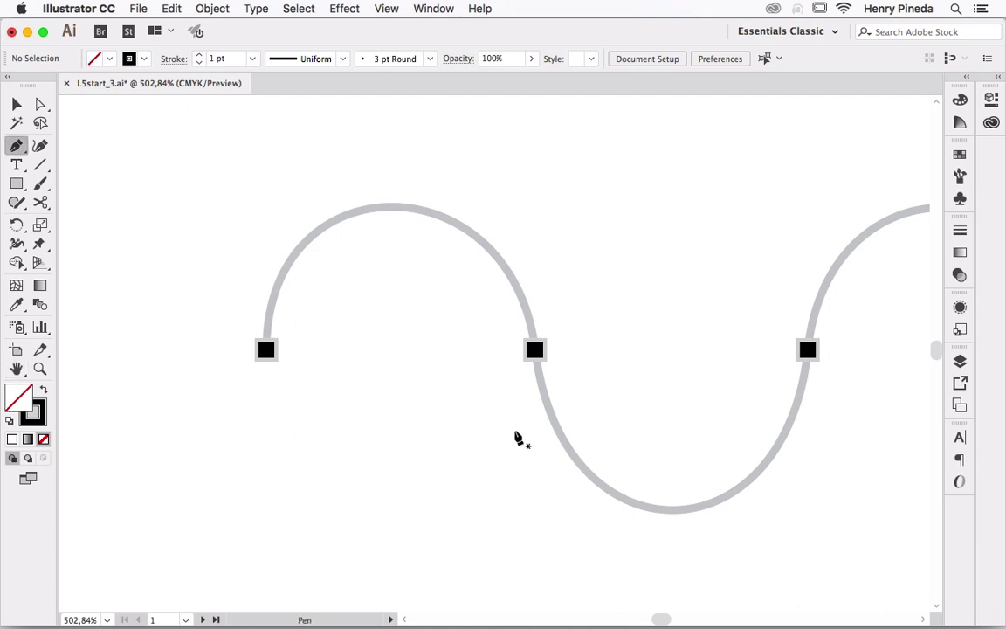
left_click_drag(292, 333, 282, 381)
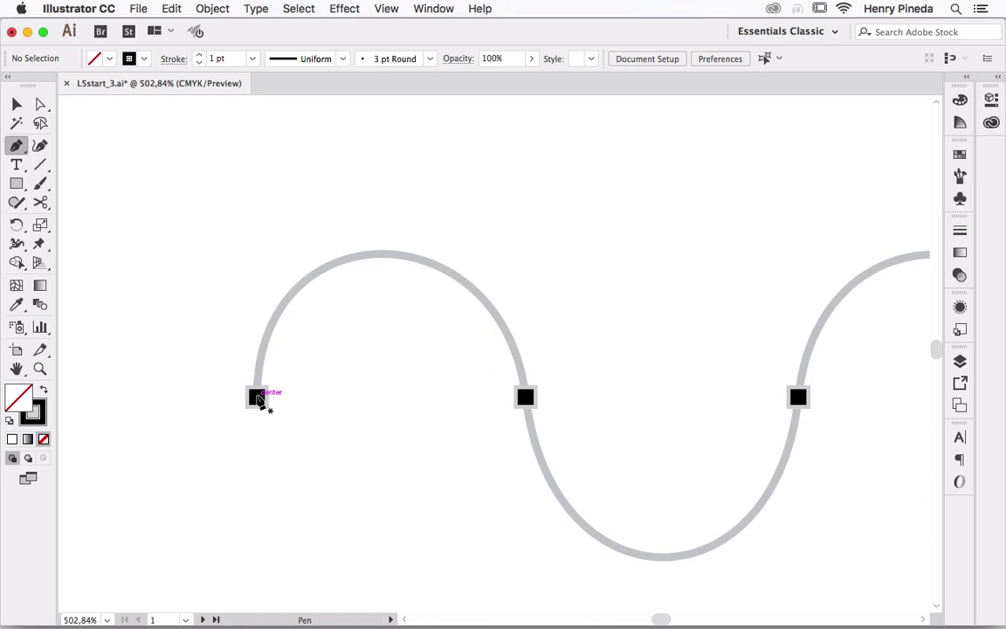
Start wave B's path at its left end, with smooth points at the first crest and middle anchor.
left_click(256, 397)
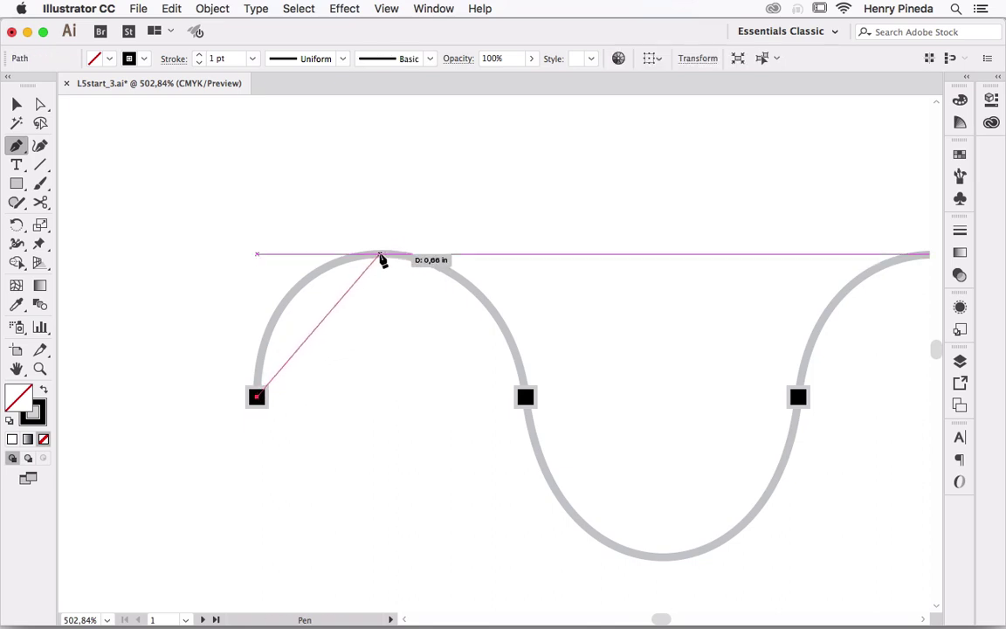
left_click_drag(379, 254, 502, 255)
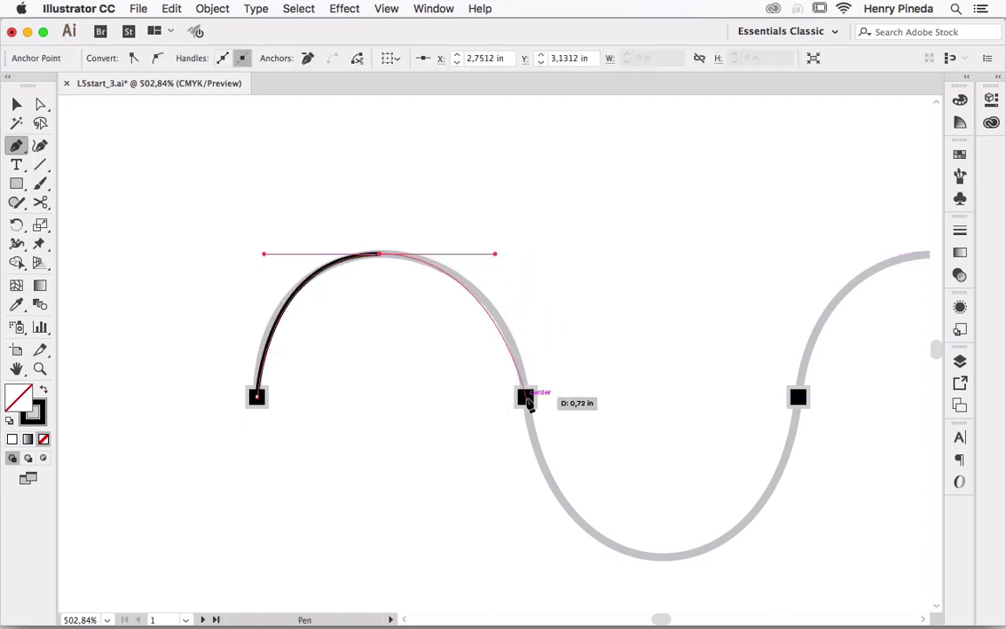
left_click_drag(524, 398, 536, 449)
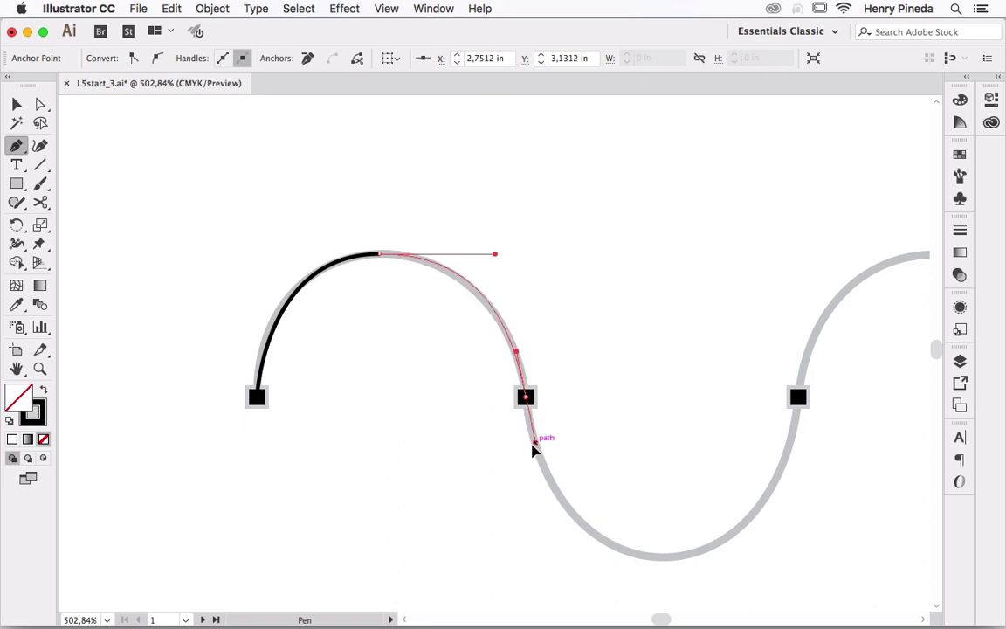
mouse_move(534, 443)
left_mouse_down()
mouse_move(569, 543)
mouse_move(541, 456)
left_mouse_up()
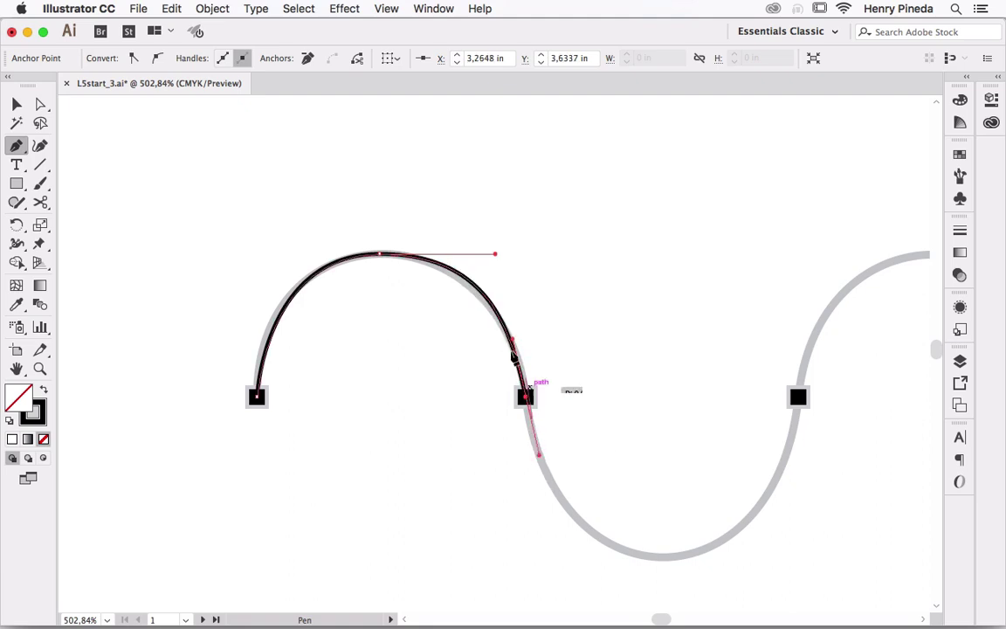
mouse_move(524, 397)
left_mouse_down()
mouse_move(424, 278)
mouse_move(488, 292)
mouse_move(531, 410)
left_mouse_up()
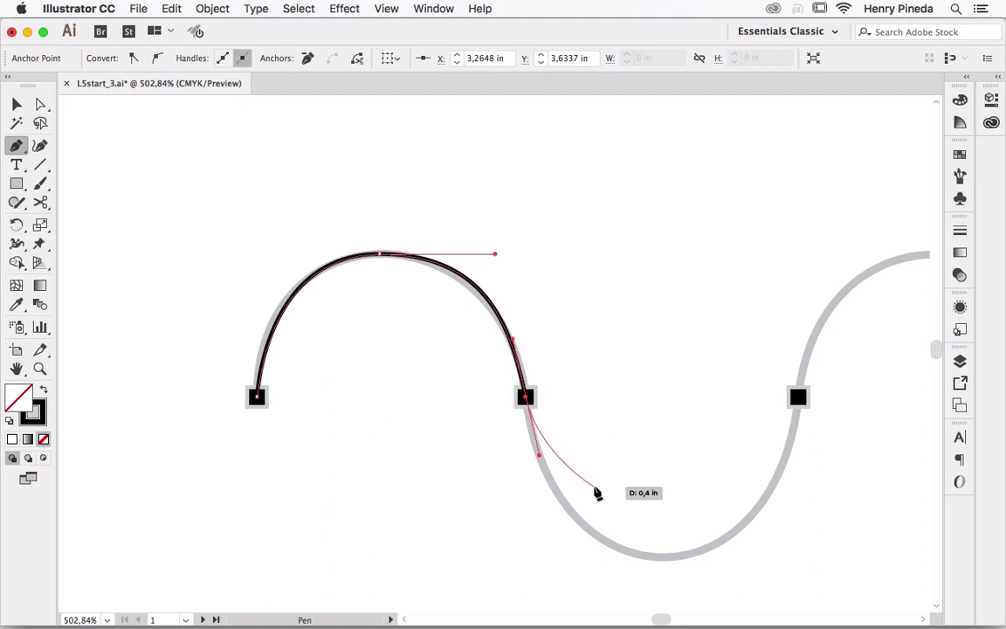
Continue the wave path with a smooth point at the trough bottom and the next anchor.
key("space")
left_click_drag(640, 502, 487, 437)
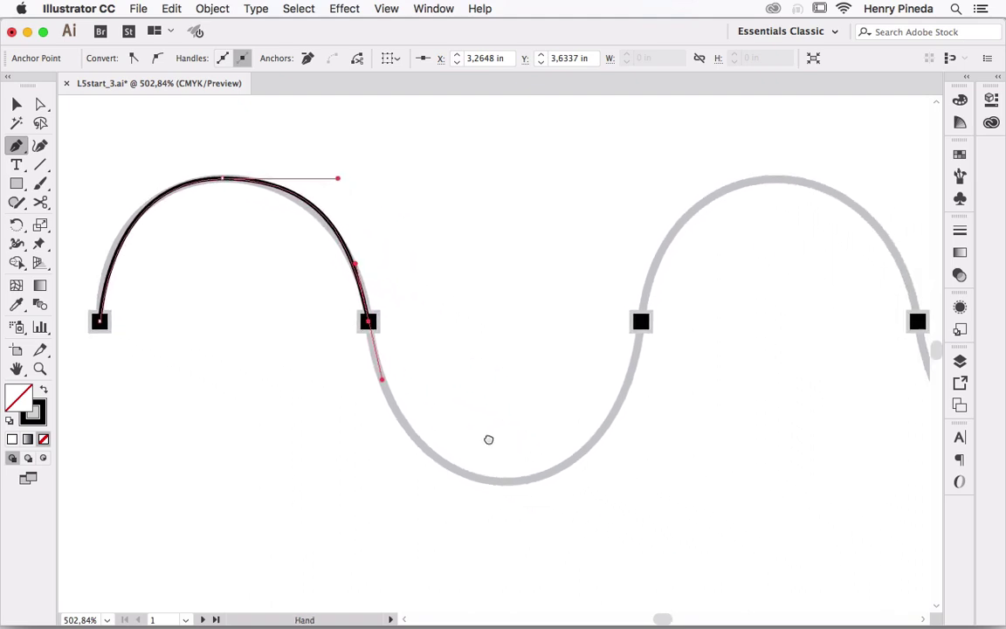
mouse_move(371, 406)
left_mouse_down()
mouse_move(448, 477)
mouse_move(507, 487)
mouse_move(450, 465)
mouse_move(385, 404)
left_mouse_up()
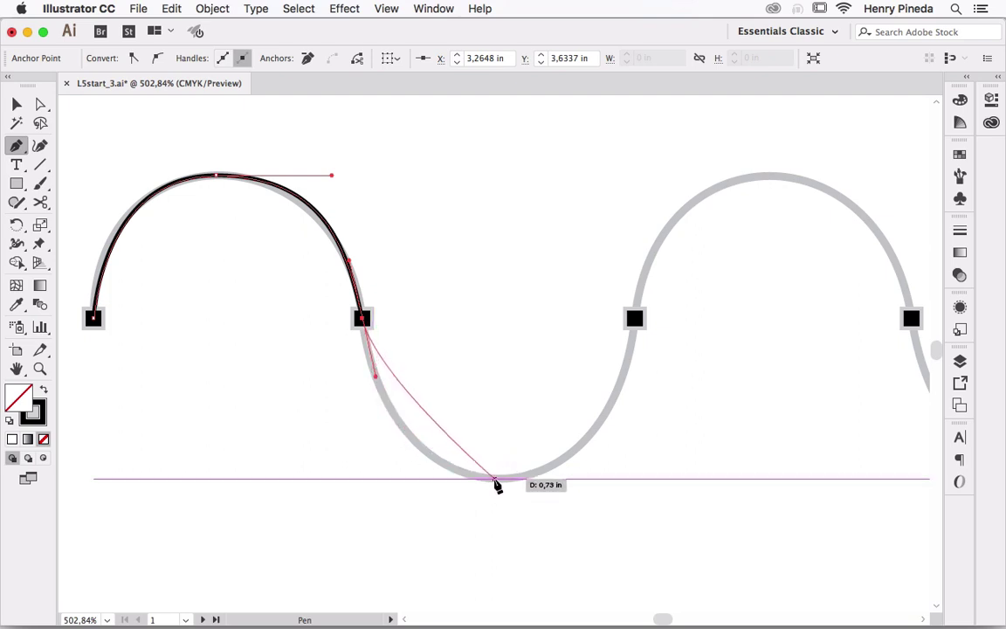
mouse_move(496, 484)
left_mouse_down()
mouse_move(593, 488)
mouse_move(584, 480)
left_mouse_up()
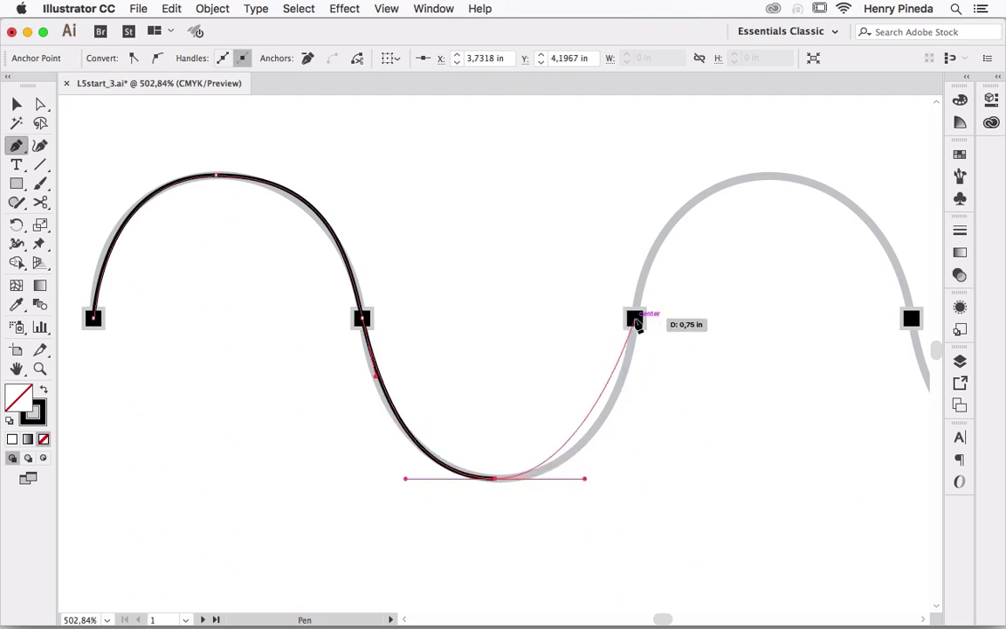
left_click_drag(635, 320, 651, 234)
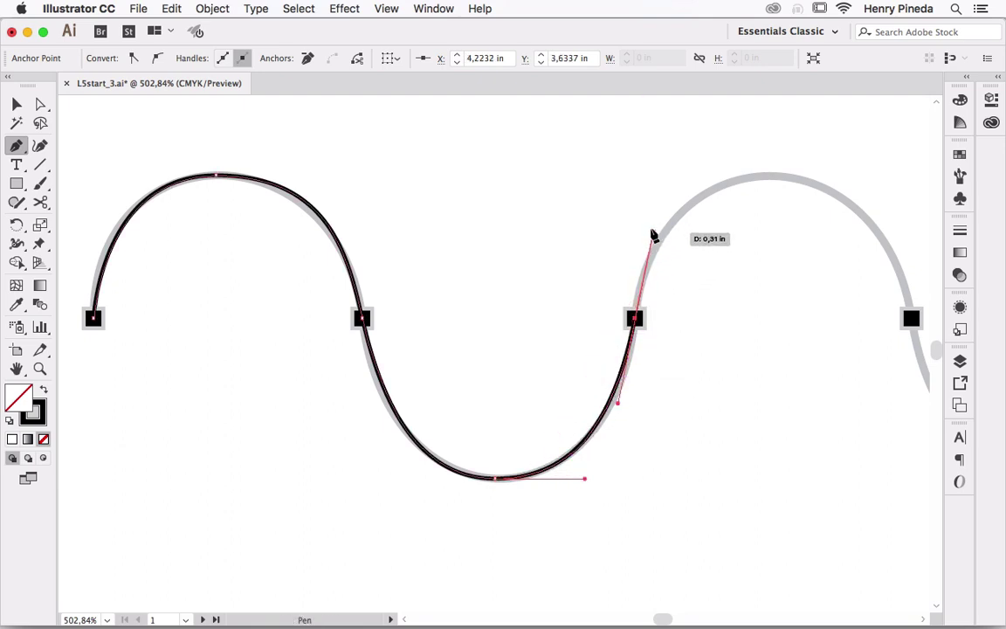
Extend the wave path over the second crest down to the next midpoint anchor.
key("space")
left_click_drag(692, 242, 420, 289)
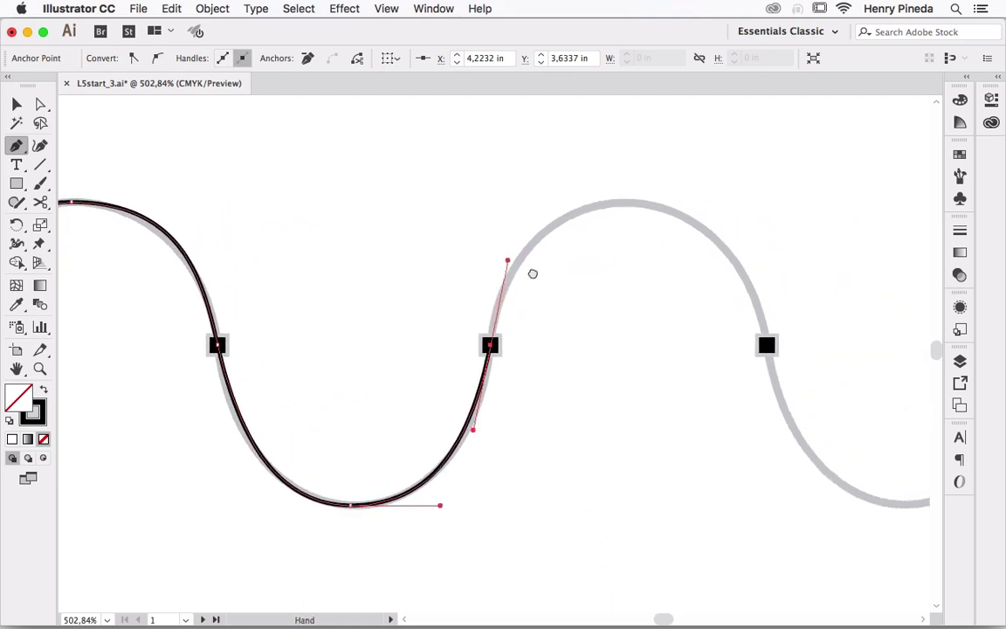
left_click_drag(495, 220, 575, 228)
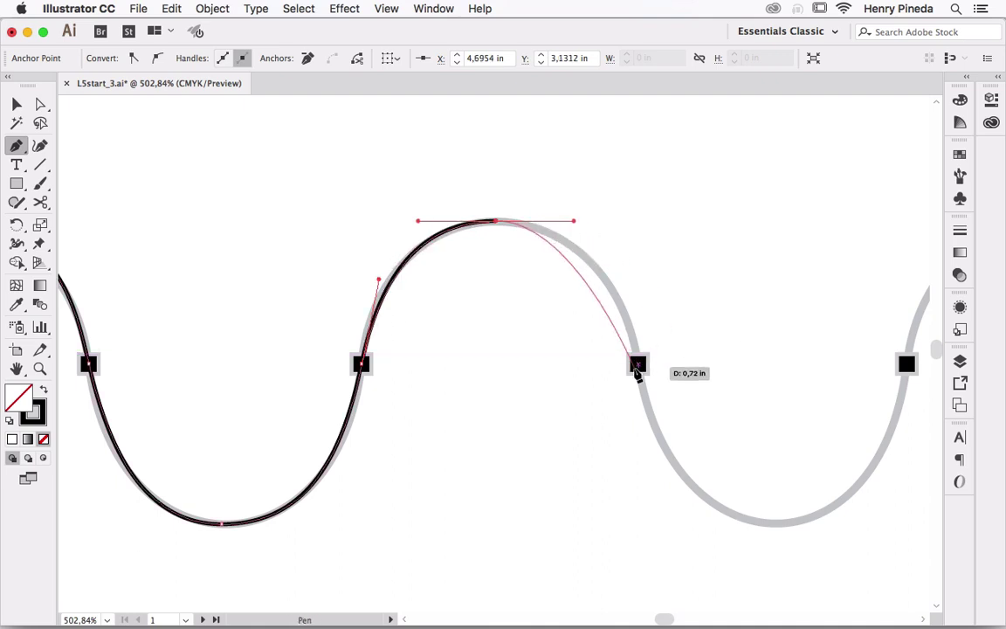
left_click_drag(638, 365, 654, 416)
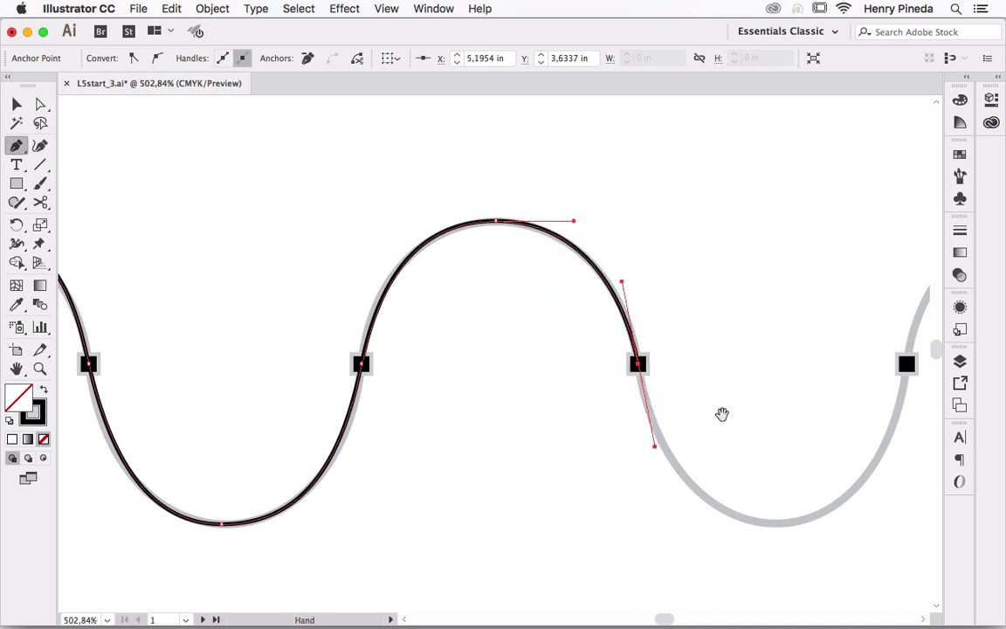
Add anchors through the next trough and crest to wave B's right end, then end the path.
left_click_drag(720, 415, 336, 393)
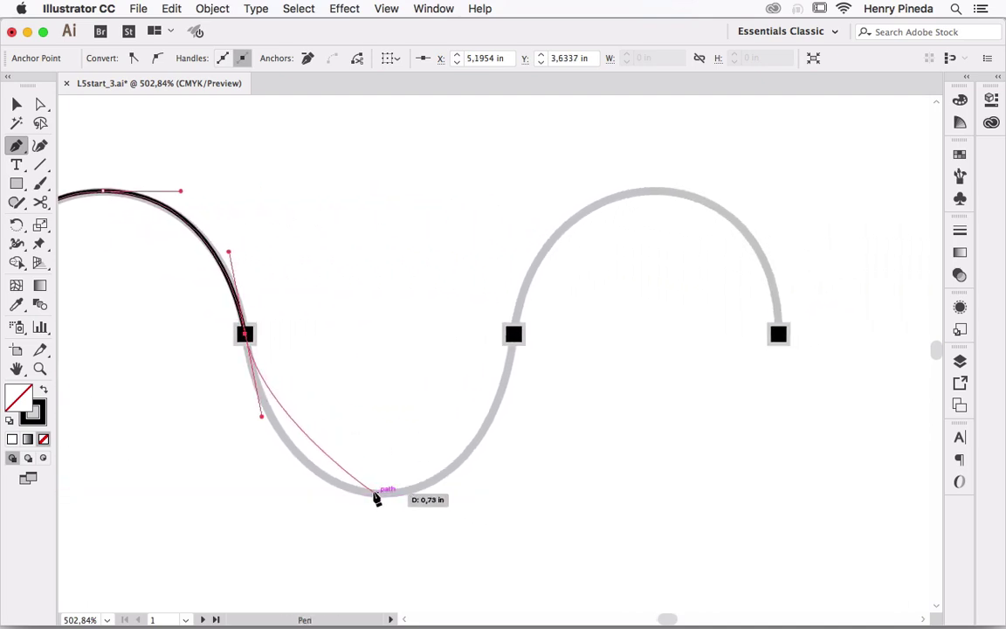
mouse_move(373, 494)
left_mouse_down()
mouse_move(451, 494)
mouse_move(436, 498)
left_mouse_up()
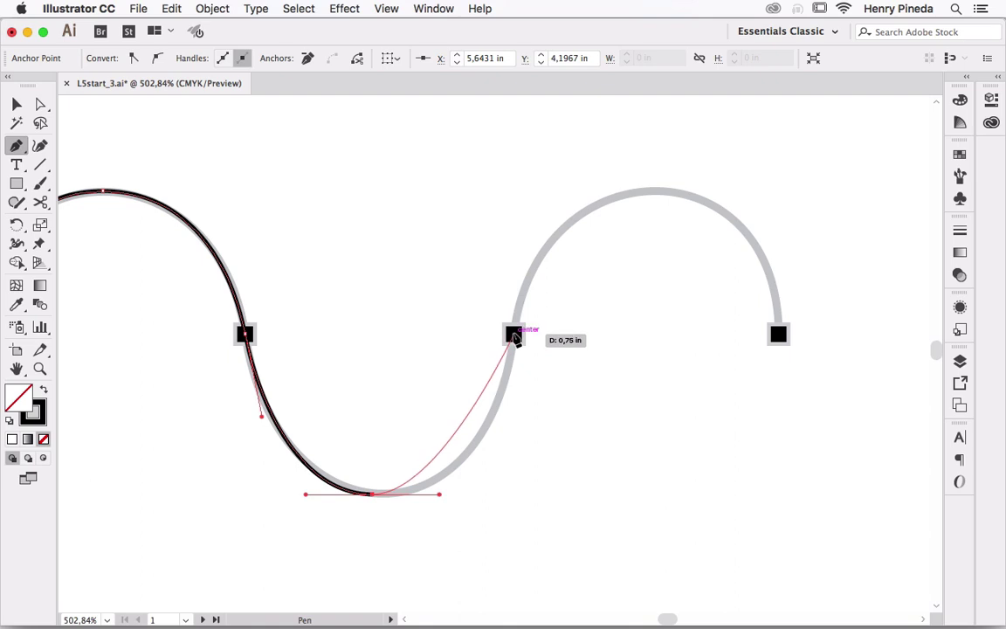
left_click_drag(514, 335, 526, 253)
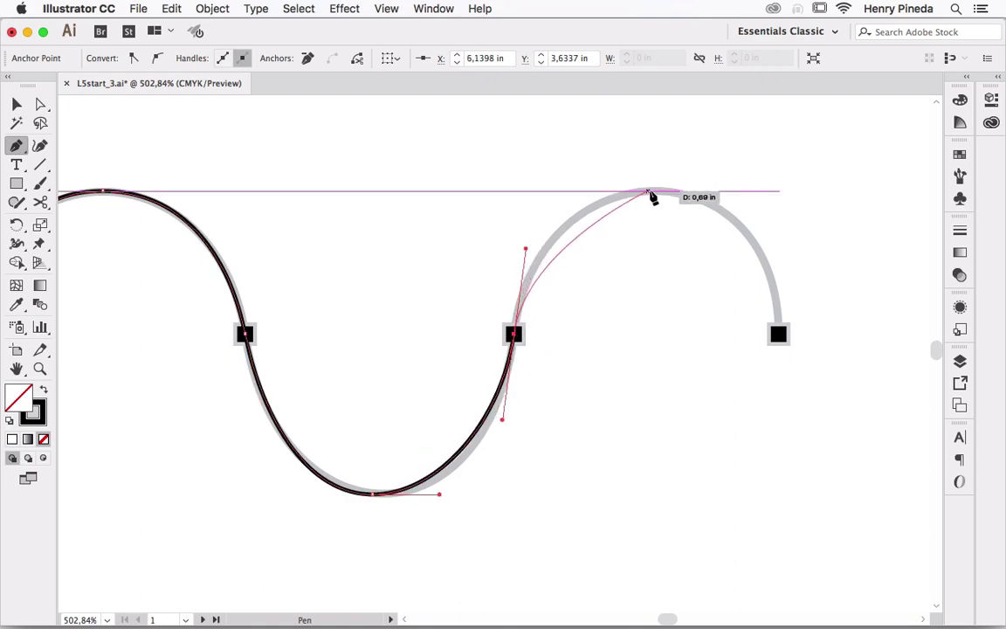
left_click_drag(647, 191, 703, 192)
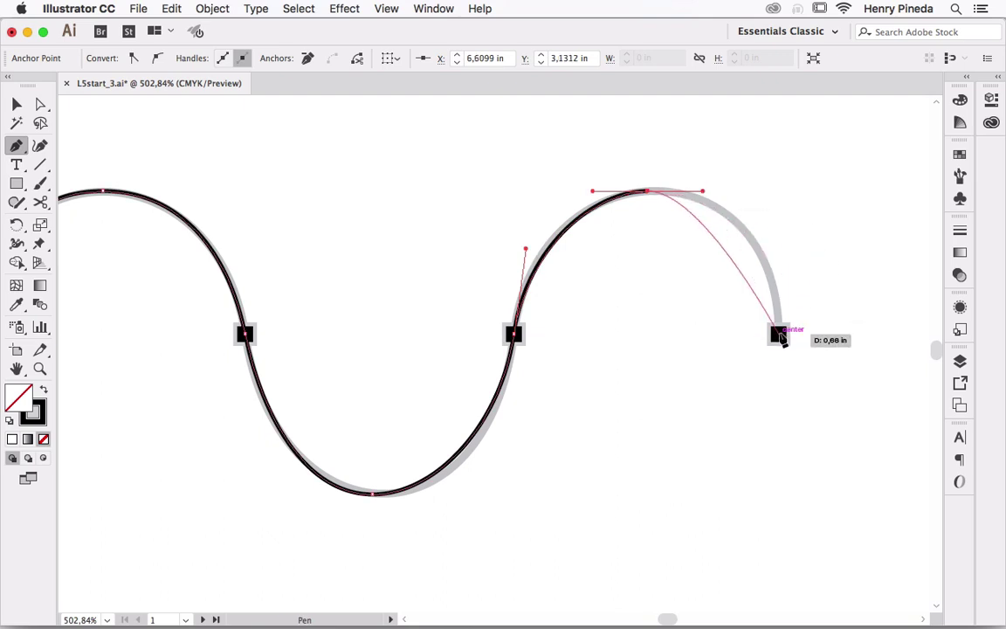
mouse_move(778, 334)
left_mouse_down()
mouse_move(781, 378)
mouse_move(759, 437)
left_mouse_up()
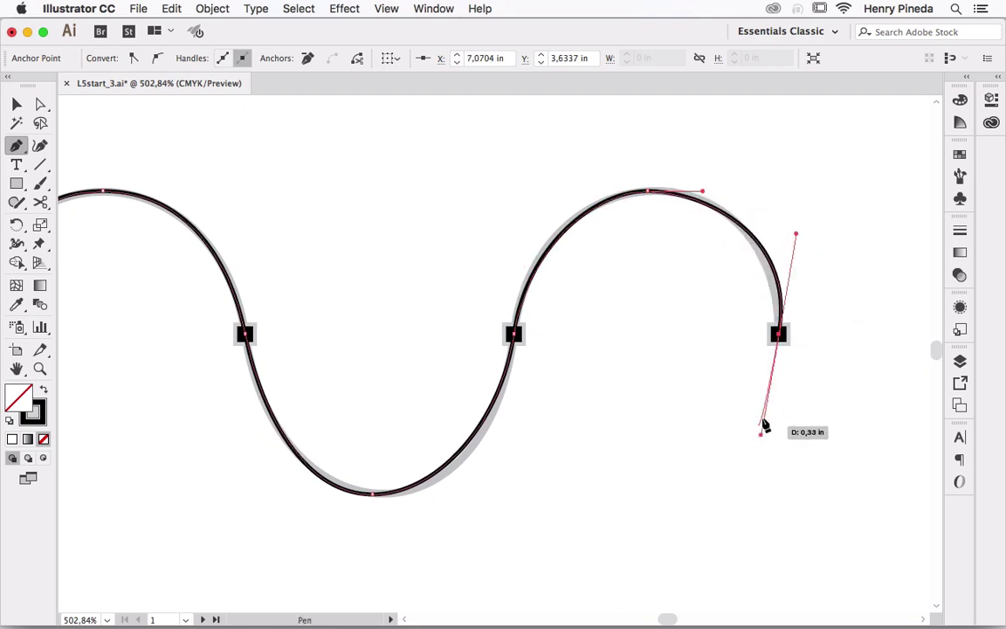
left_click_drag(778, 335, 795, 325)
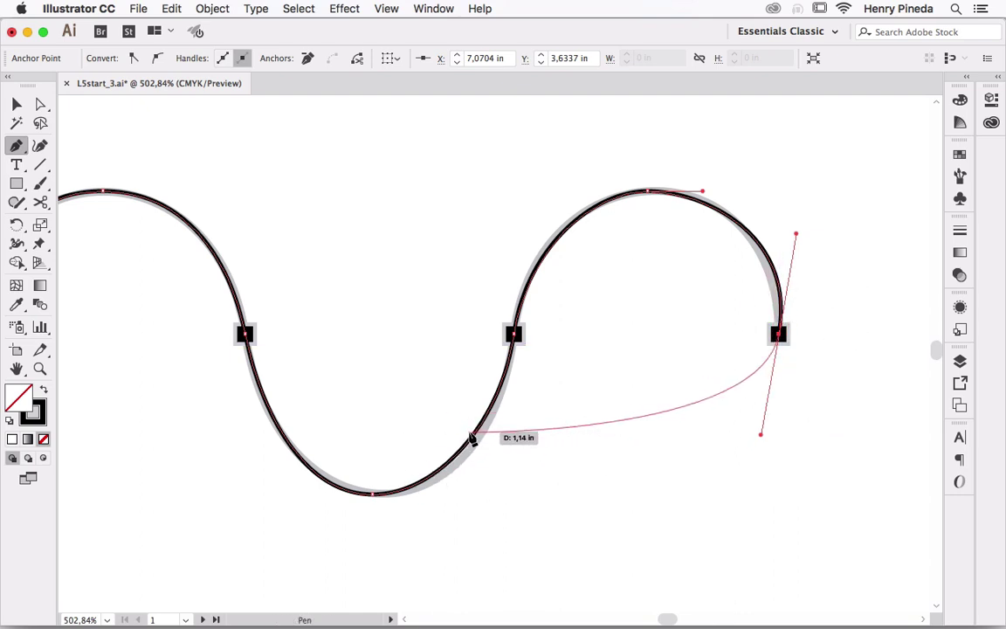
key("Escape")
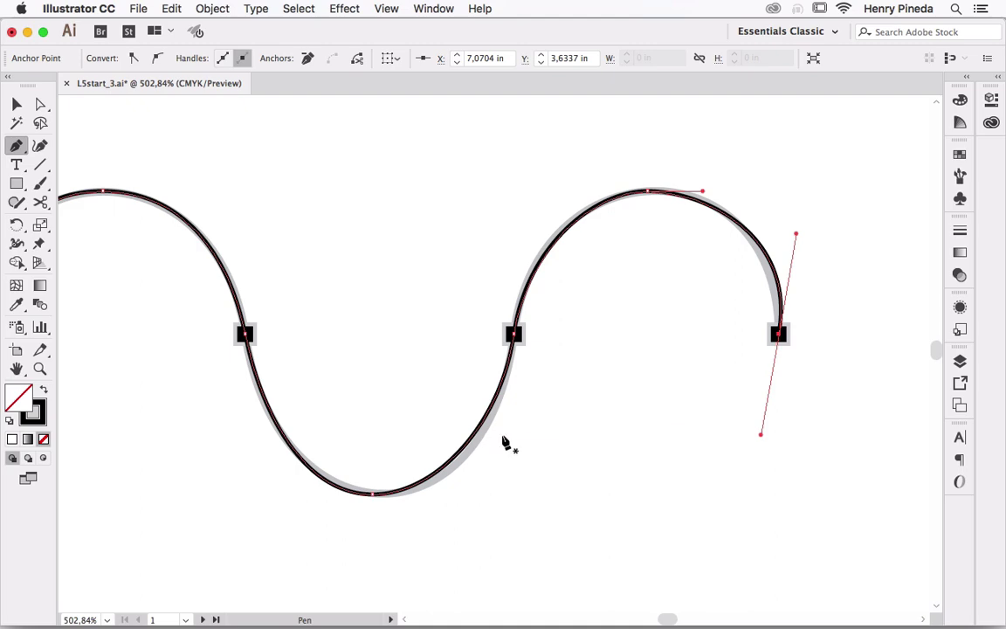
key("a")
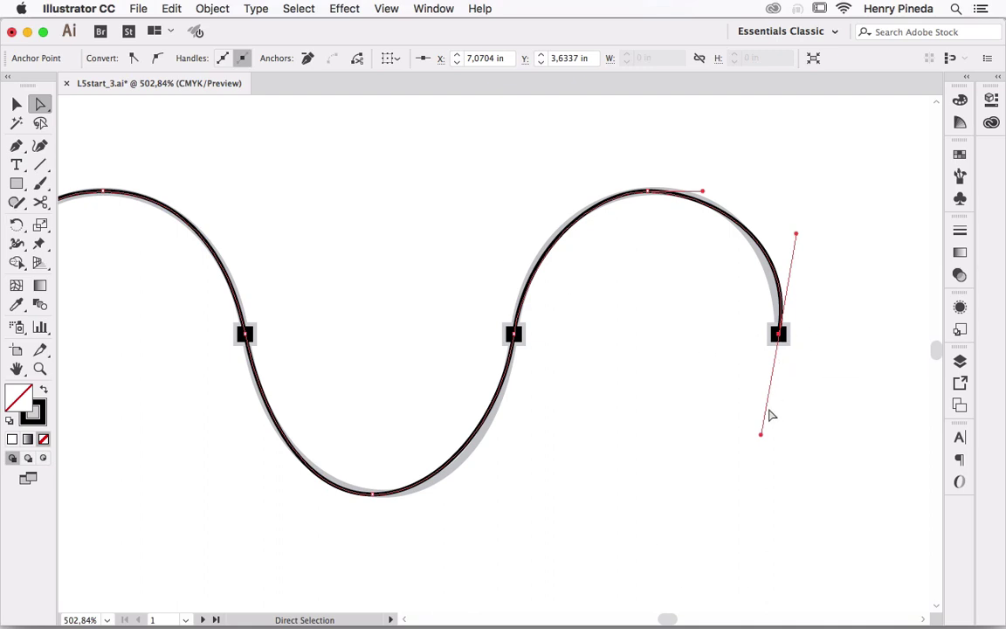
Make the wave path's end-anchor handle point straight up.
left_click(753, 364)
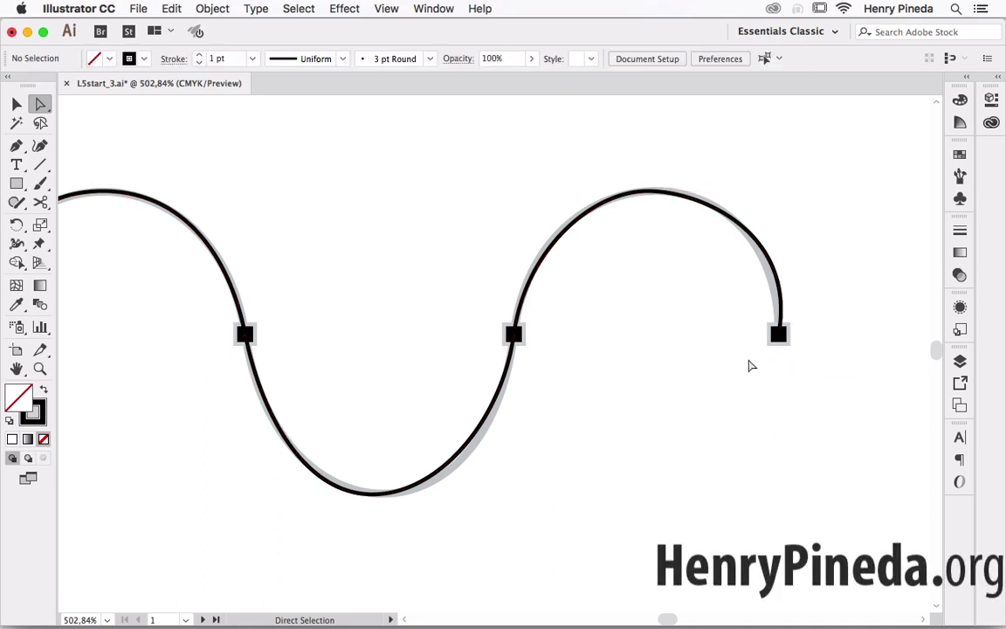
left_click(777, 258)
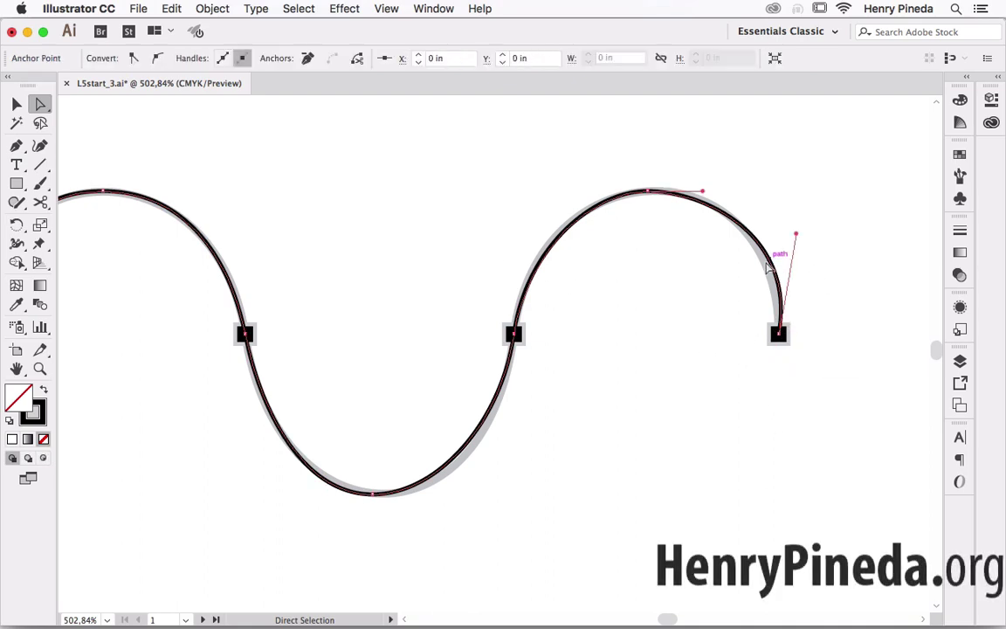
left_click_drag(796, 236, 781, 232)
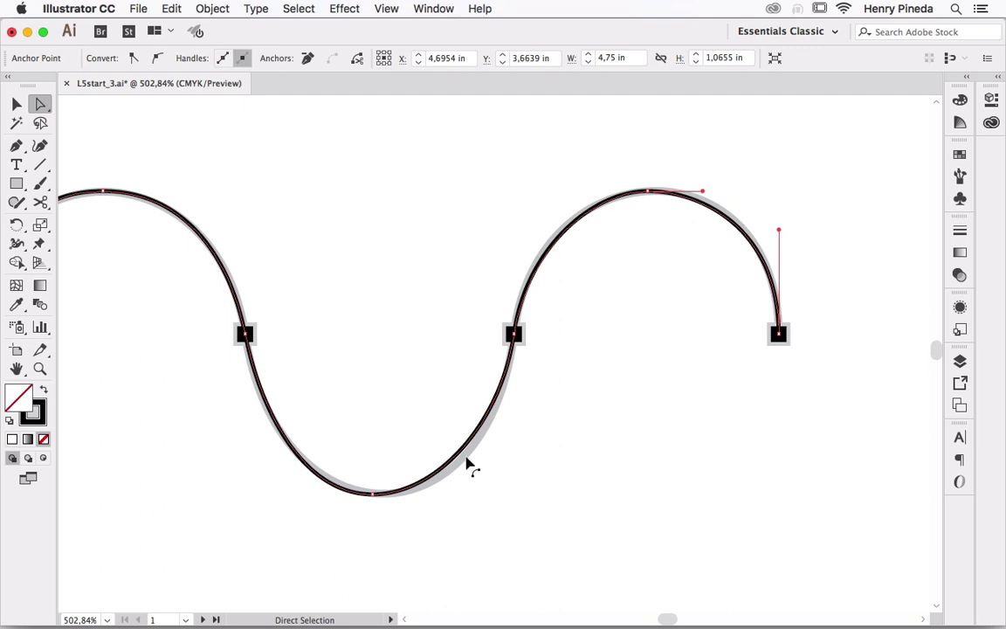
Move the trough's bottom anchor up onto the template and lengthen both its handles.
mouse_move(373, 495)
left_mouse_down()
mouse_move(384, 538)
mouse_move(379, 530)
left_mouse_up()
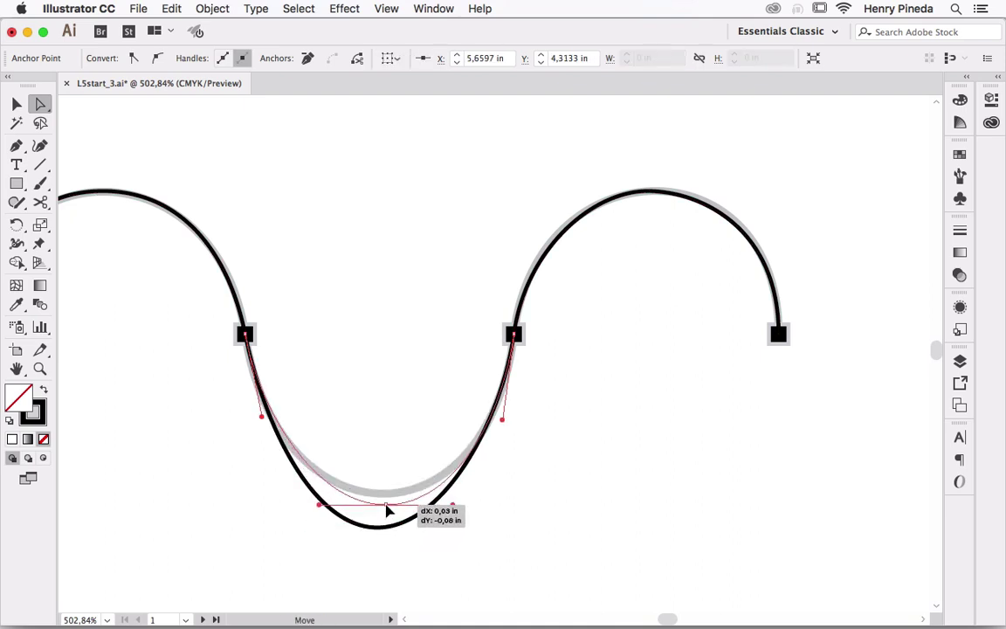
left_click_drag(381, 521, 385, 499)
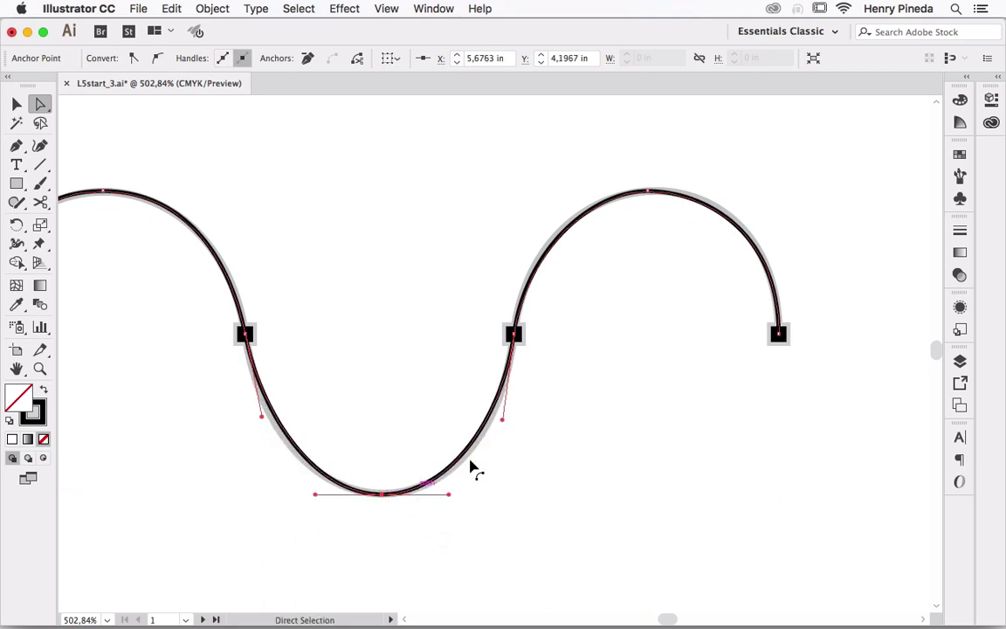
mouse_move(502, 420)
left_mouse_down()
mouse_move(502, 439)
mouse_move(498, 428)
left_mouse_up()
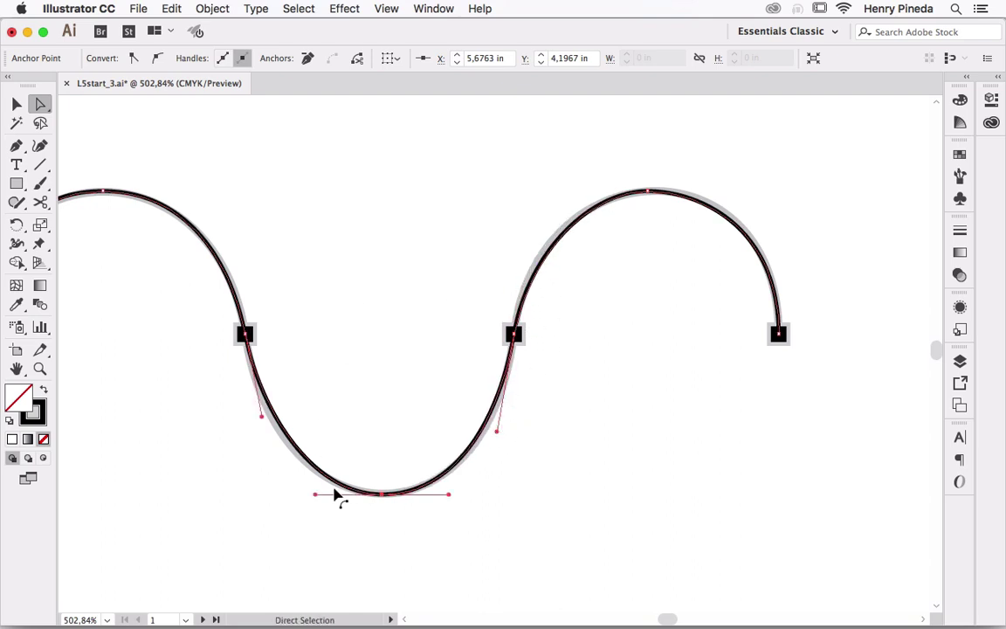
mouse_move(316, 496)
left_mouse_down()
mouse_move(299, 498)
mouse_move(306, 507)
left_mouse_up()
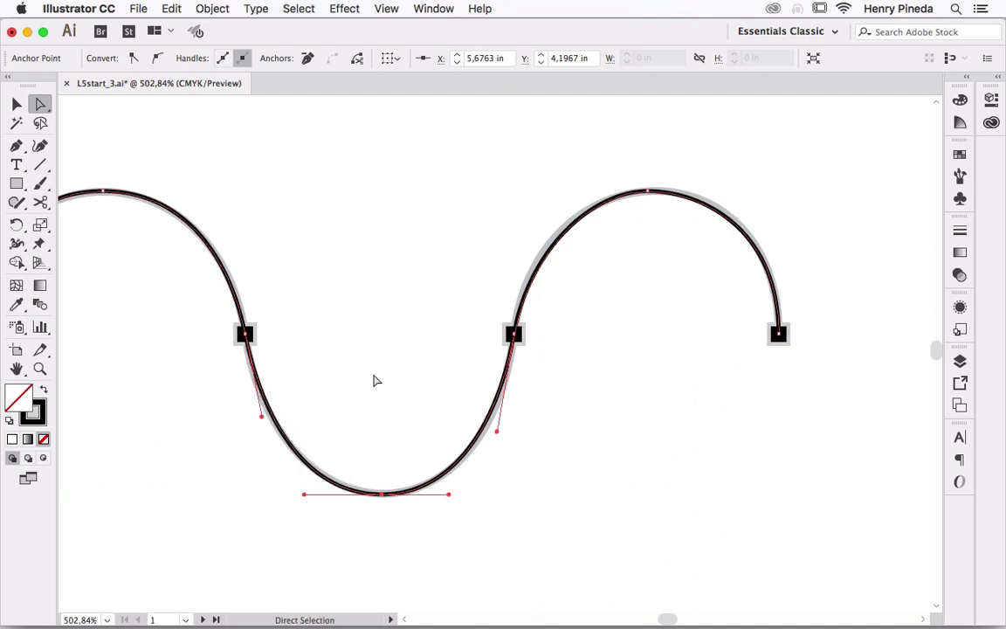
key("space")
mouse_move(213, 358)
left_mouse_down()
mouse_move(305, 334)
mouse_move(559, 358)
left_mouse_up()
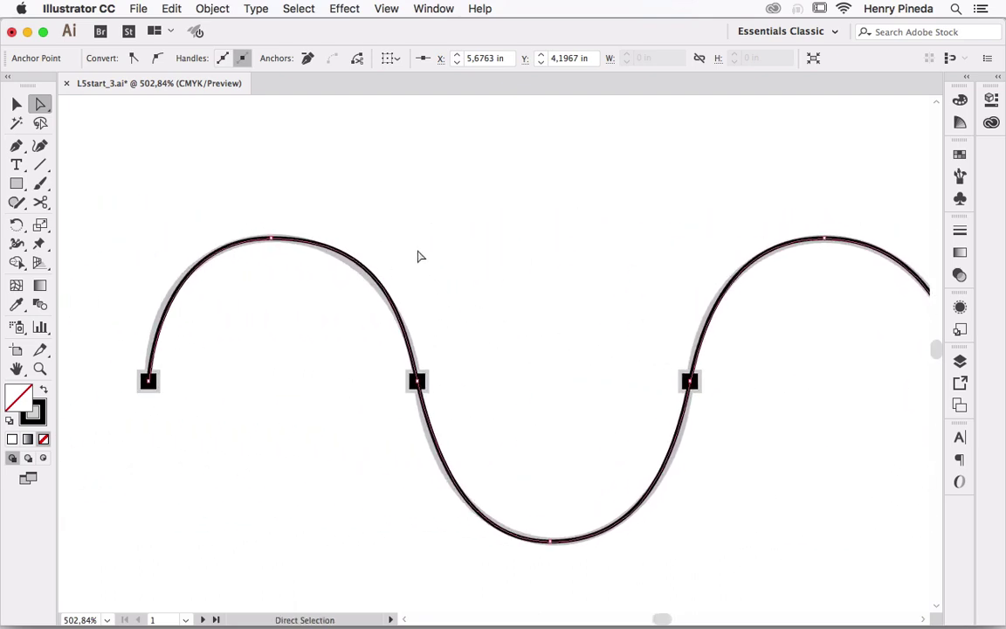
Nudge the first crest's top anchor and shorten its right handle to fit the template.
left_click(389, 283)
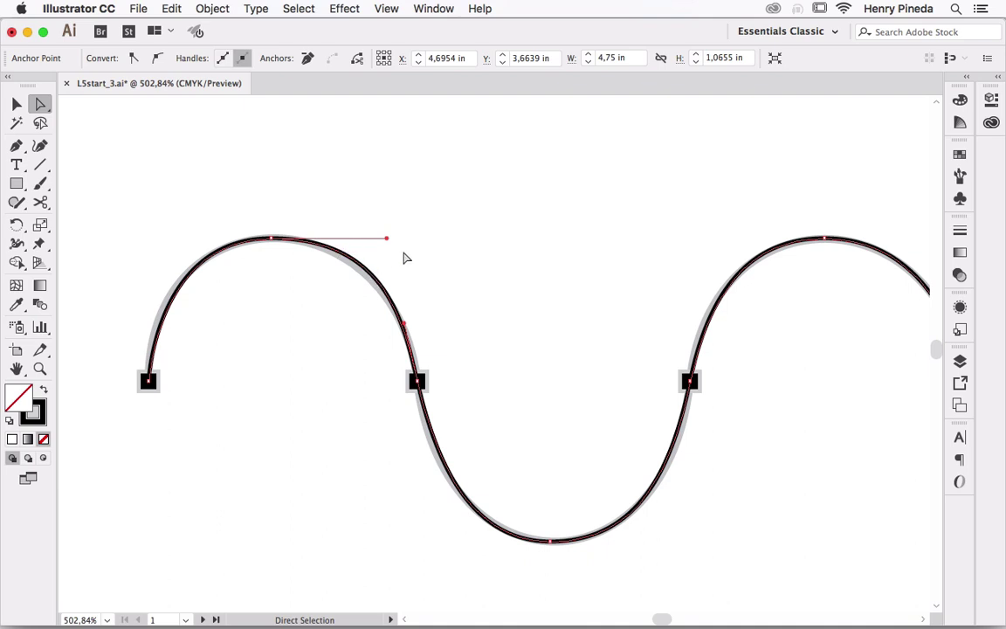
left_click_drag(272, 237, 279, 241)
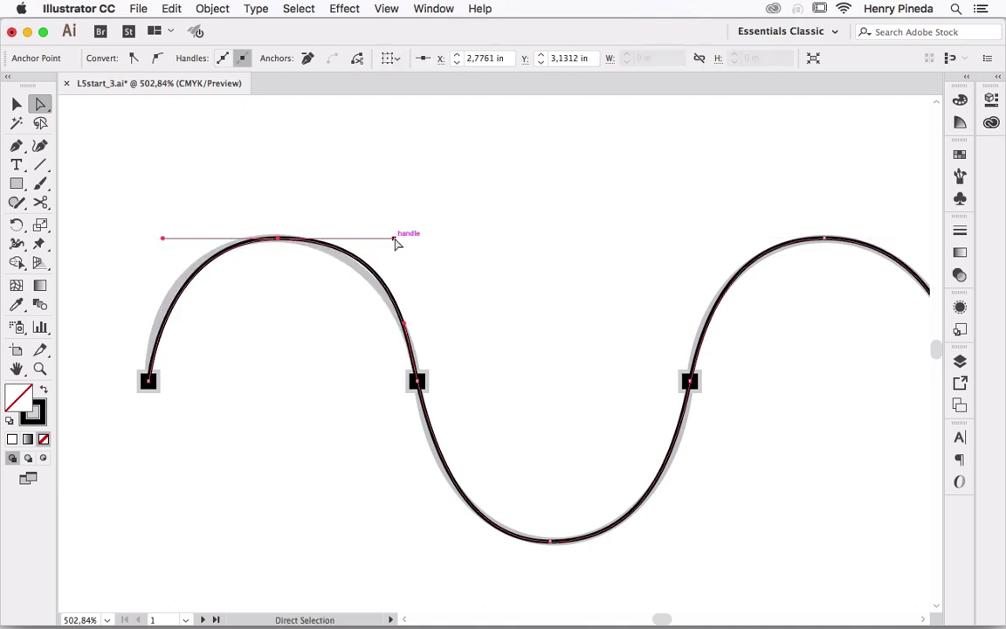
left_click_drag(395, 237, 370, 238)
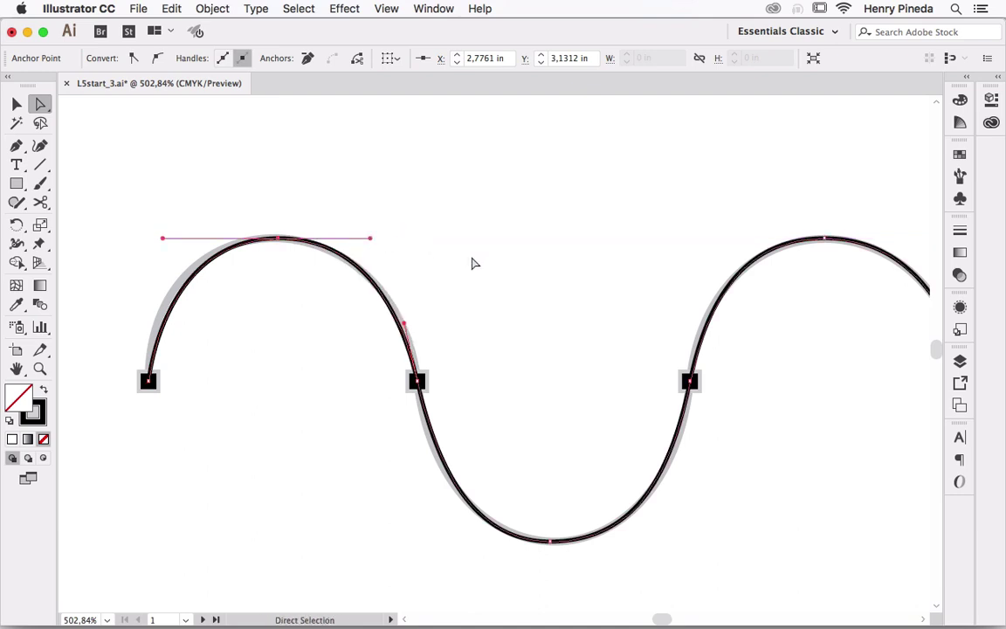
Fit the whole artboard in the window and deselect the wave path.
double_click(16, 369)
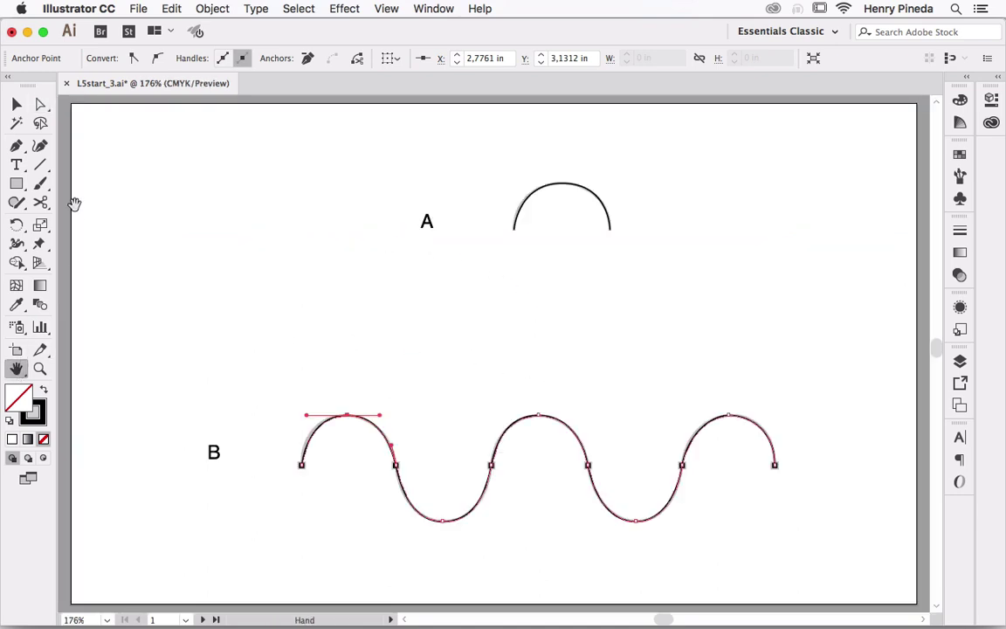
left_click(16, 103)
left_click(220, 231)
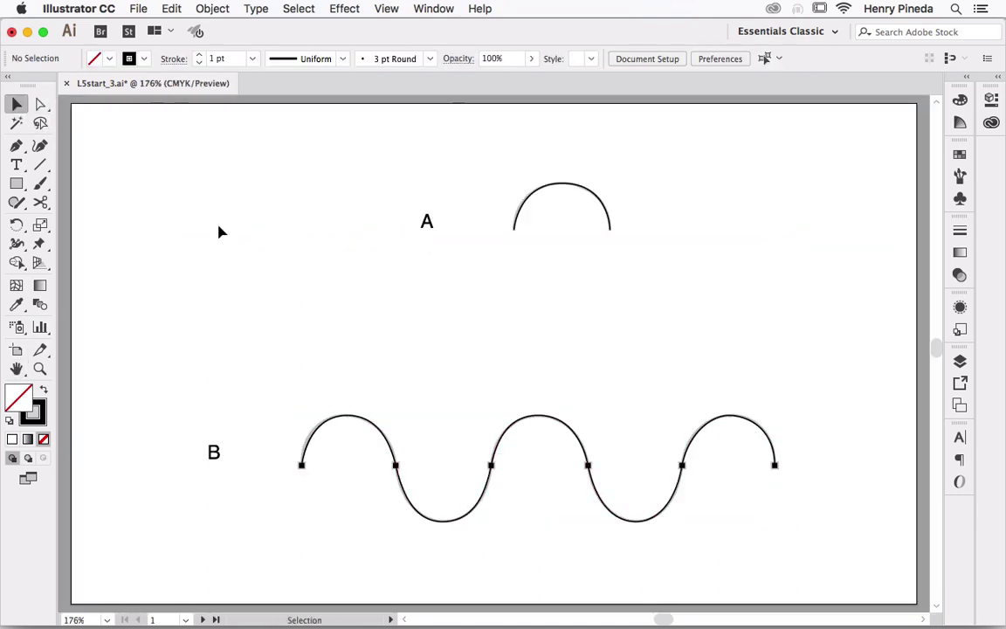